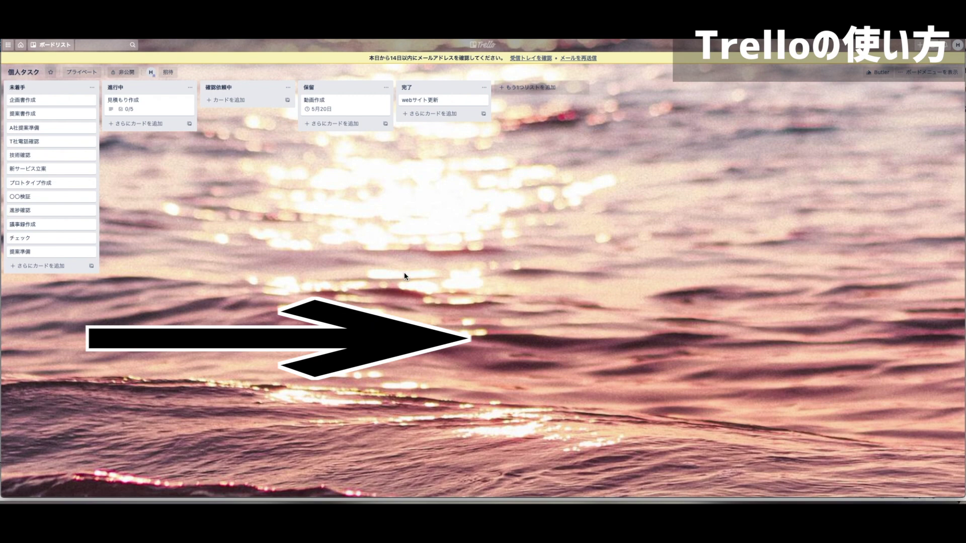
Move the 企画書作成 card from the 未着手 list to 進行中 and on to 完了
key("super+plus")
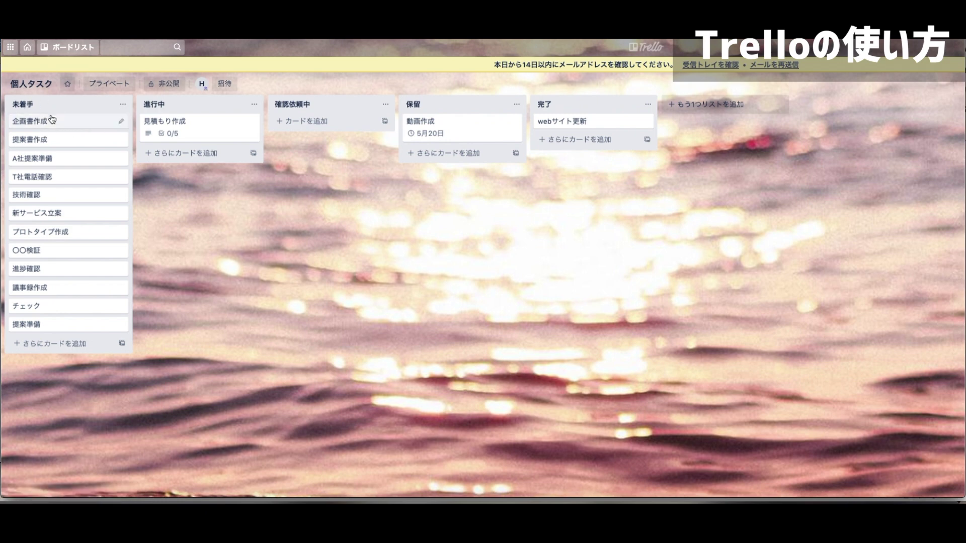
left_click_drag(50, 121, 180, 121)
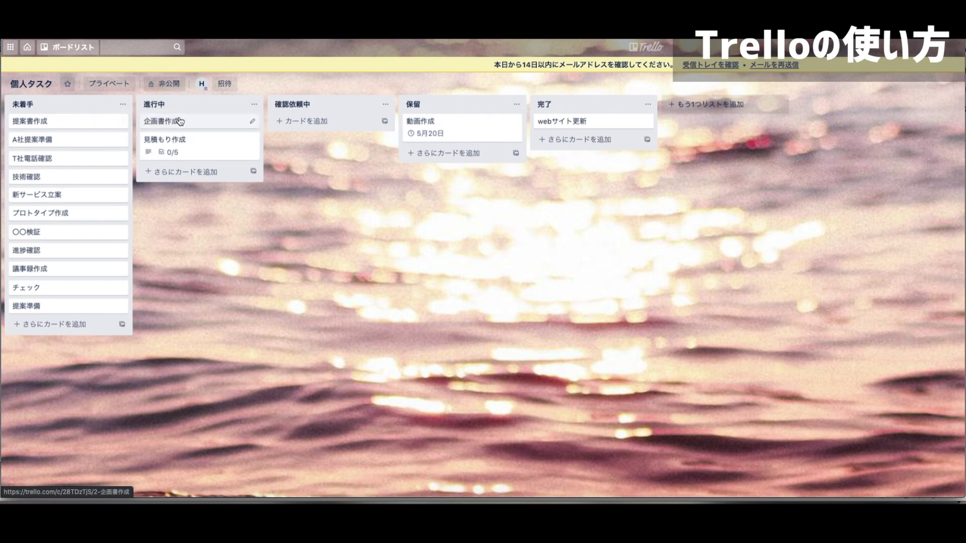
left_click_drag(179, 120, 560, 123)
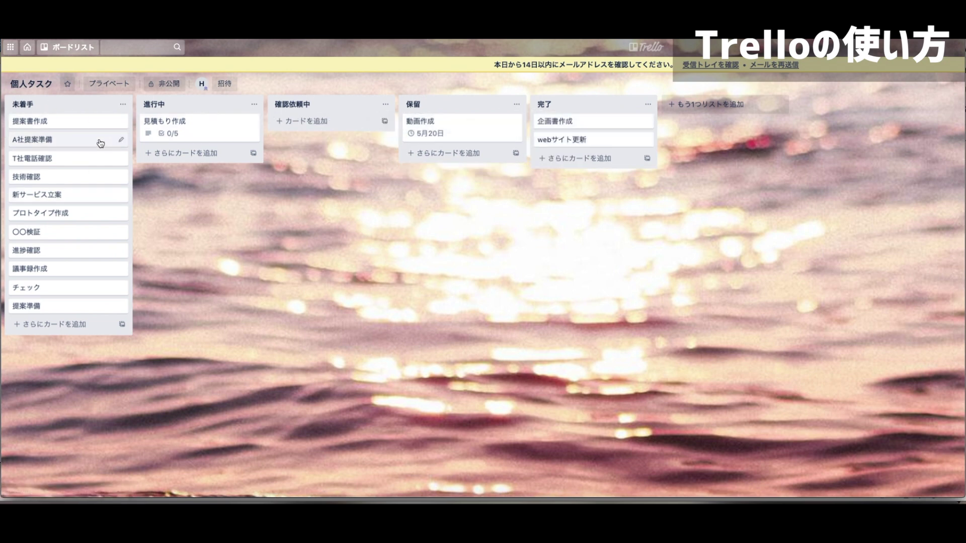
Move the 提案書作成 card to the 進行中 list and the T社電話確認 card to 確認依頼中
mouse_move(518, 124)
mouse_move(54, 125)
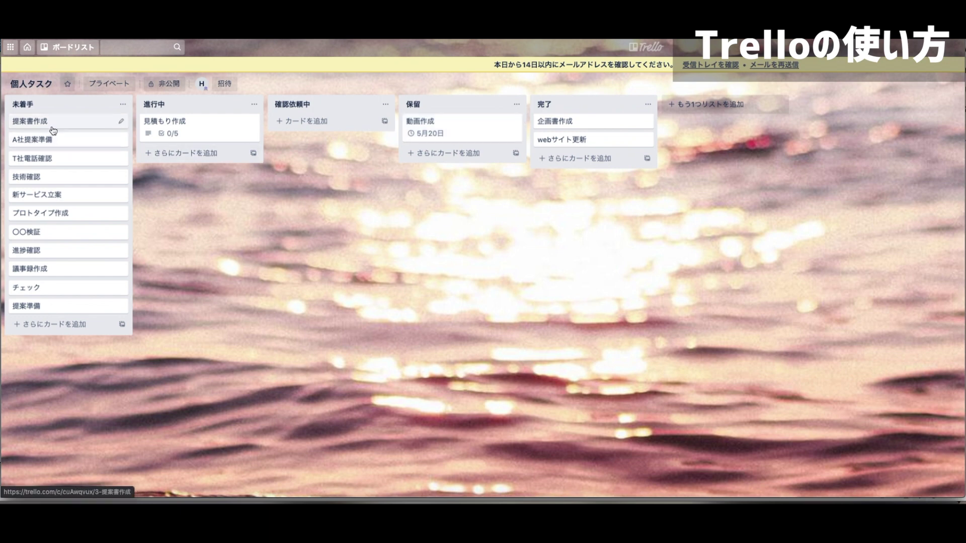
left_click_drag(54, 126, 204, 128)
left_click_drag(82, 142, 287, 125)
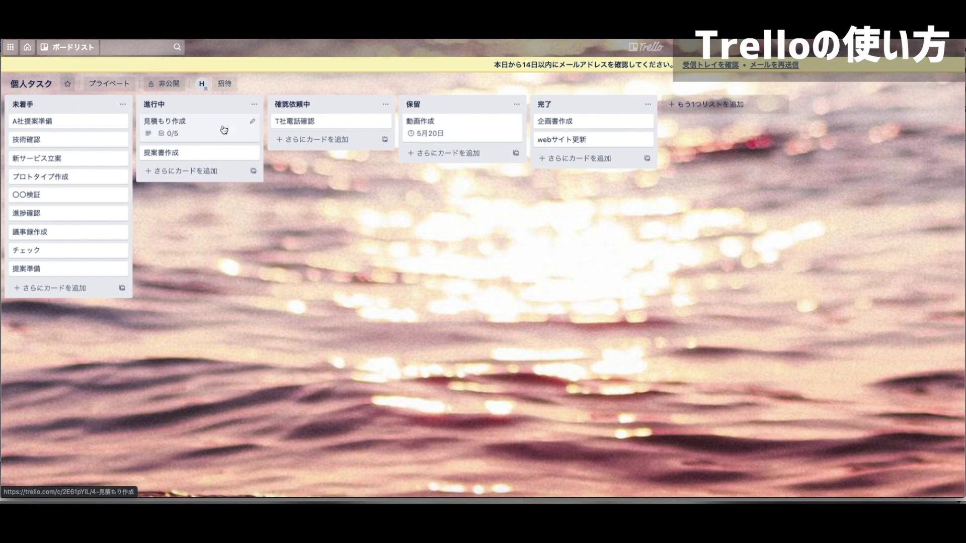
Open the 見積もり作成 card in the 進行中 list, open its description for editing and save it
left_click(173, 133)
left_click(173, 133)
left_click(173, 133)
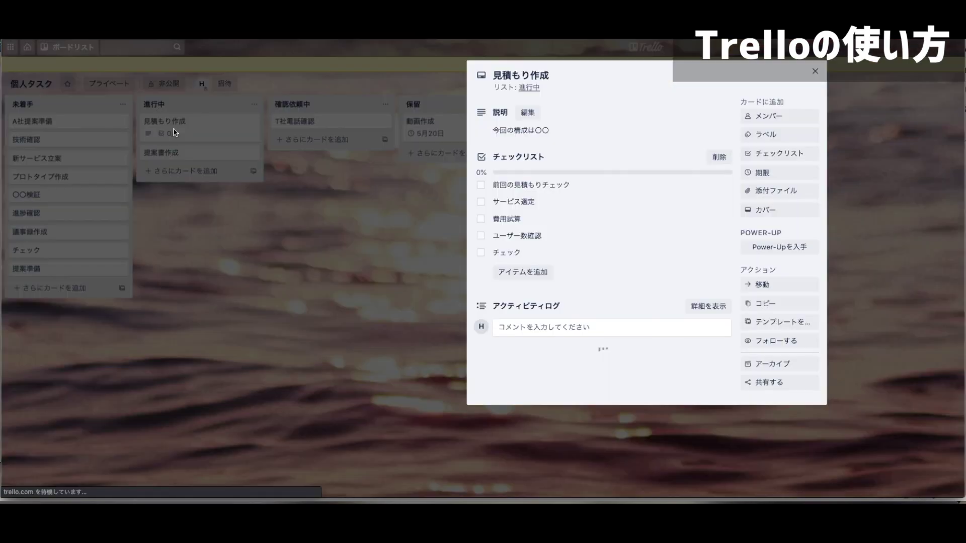
left_click(543, 132)
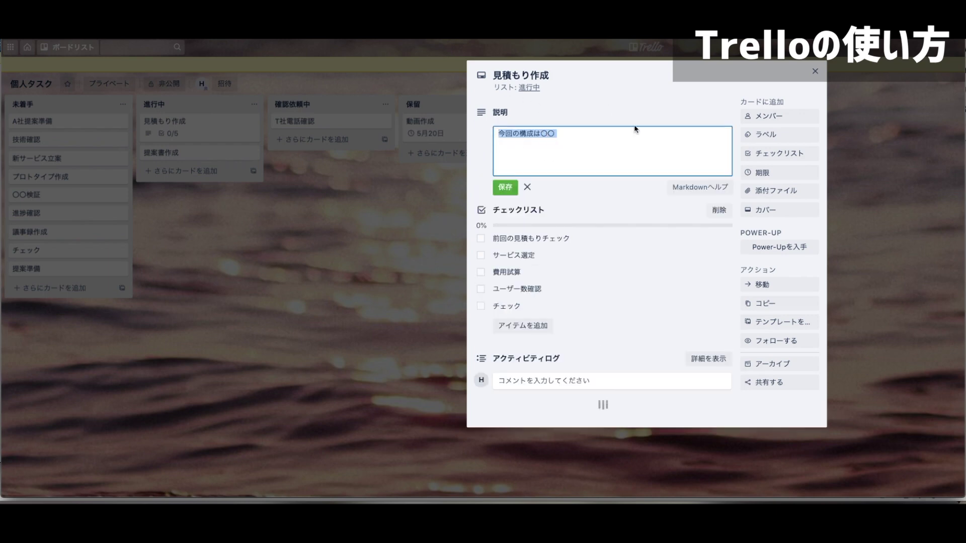
left_click(513, 190)
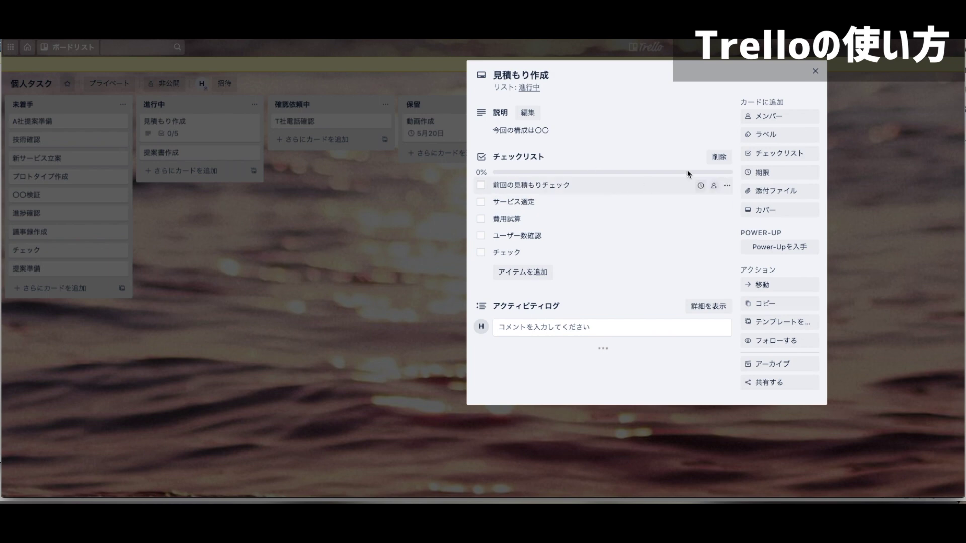
Mark the checklist items 前回の見積もりチェック, サービス選定, 費用試算 and ユーザー数確認 as done on the 見積もり作成 card
left_click(786, 154)
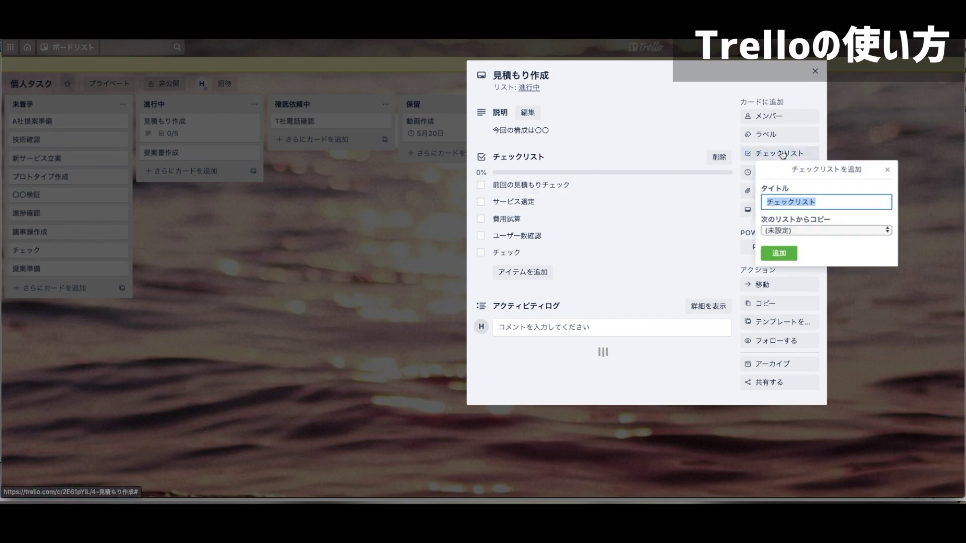
left_click(887, 170)
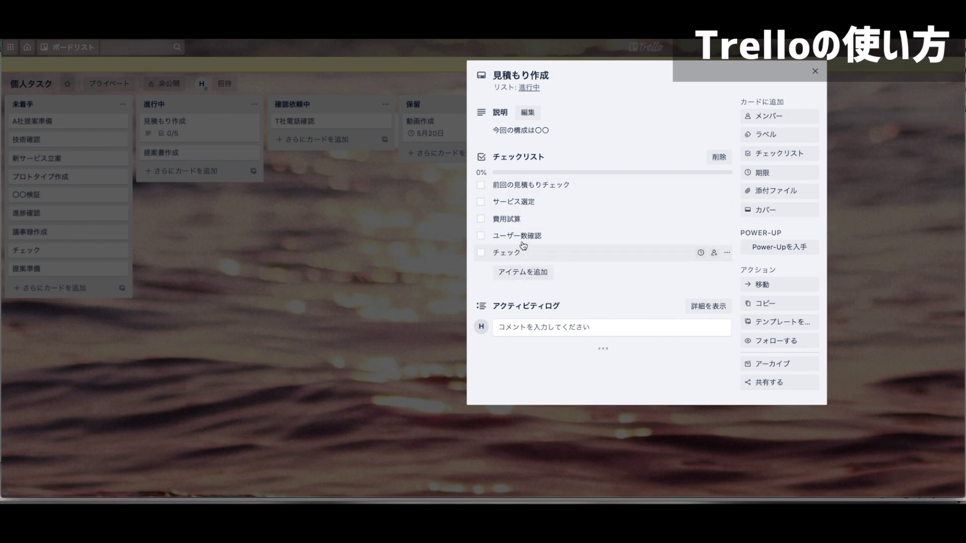
left_click(481, 186)
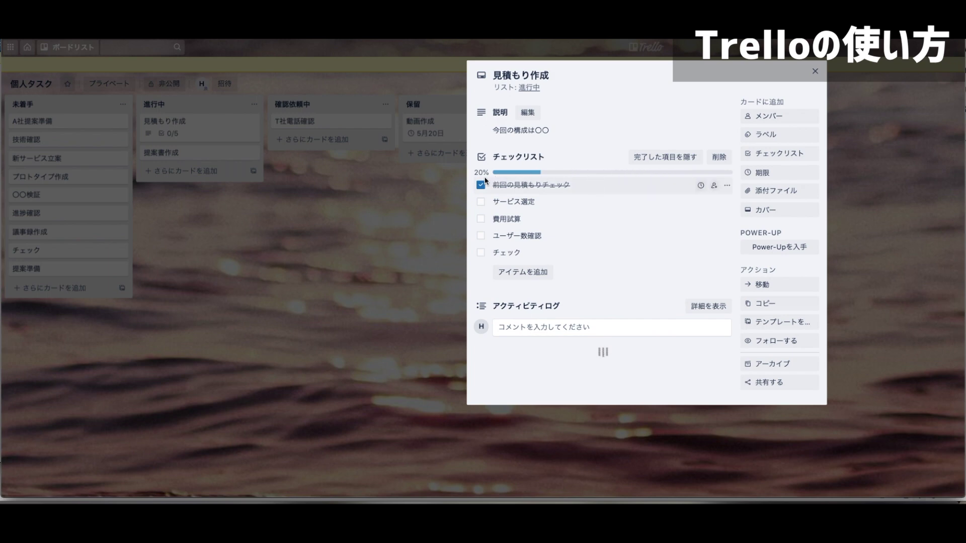
left_click(481, 202)
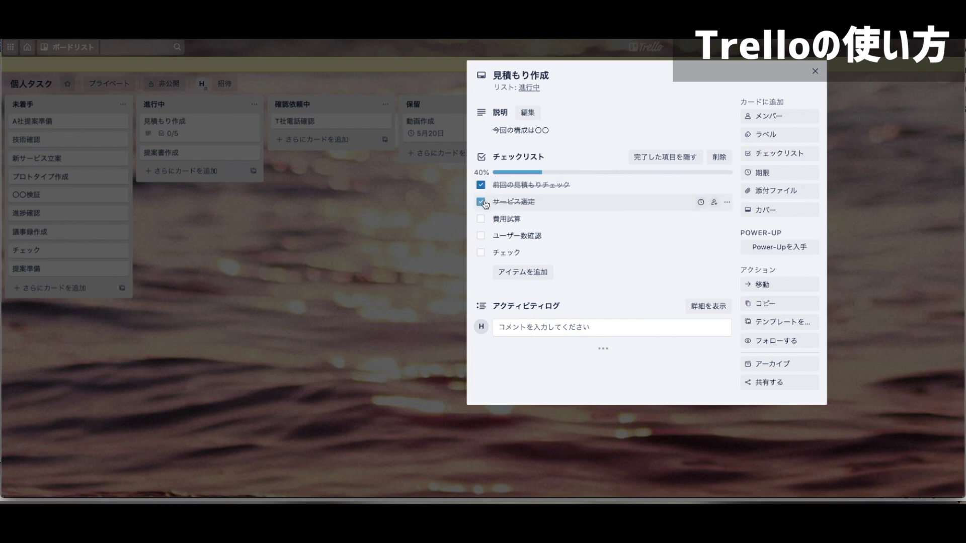
left_click(481, 219)
left_click(481, 236)
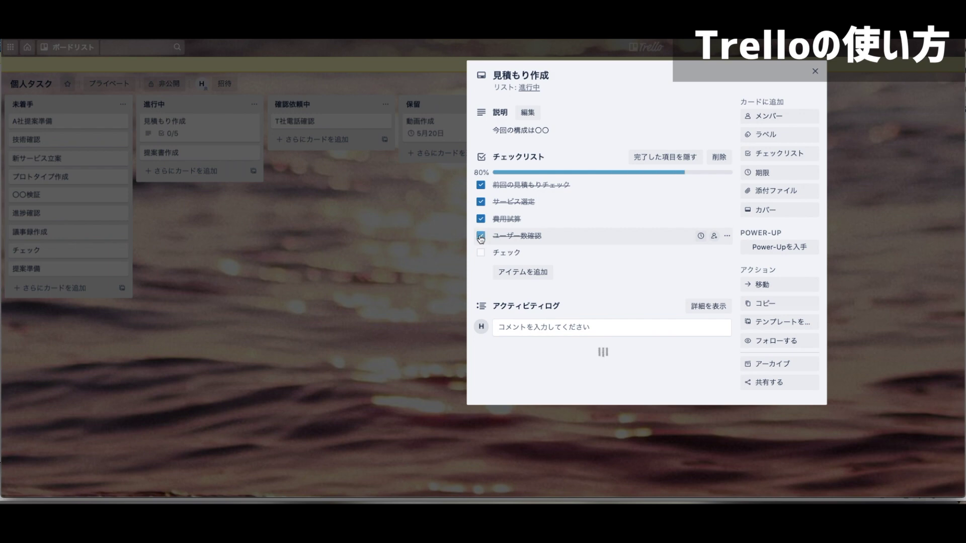
View the comment field and the member selection of the 見積もり作成 card
left_click(528, 327)
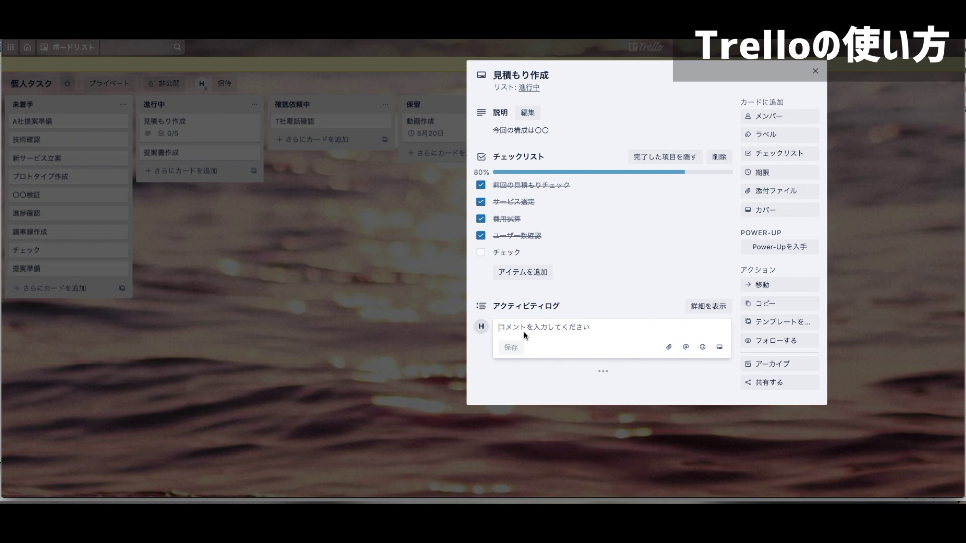
left_click(777, 120)
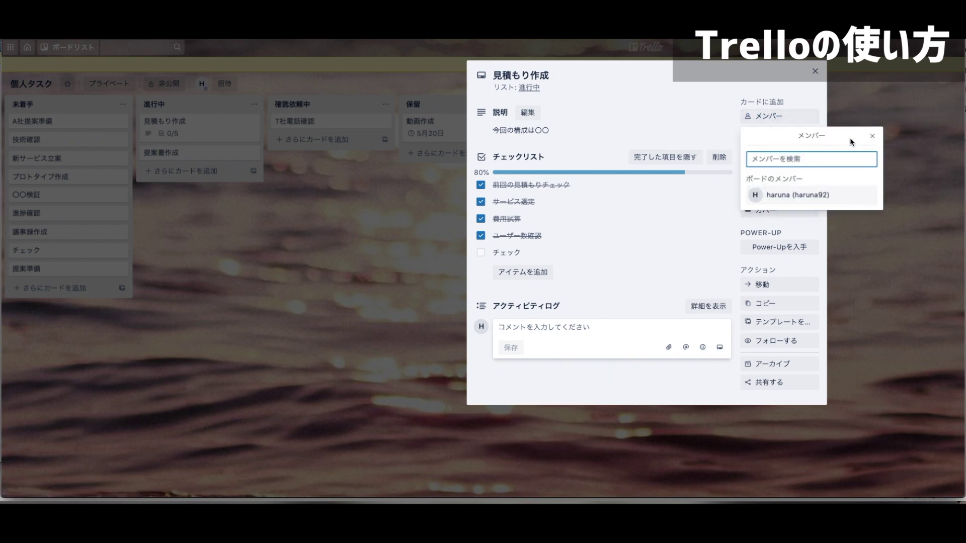
left_click(870, 137)
Assign the green label to the 見積もり作成 card and close the card
left_click(785, 134)
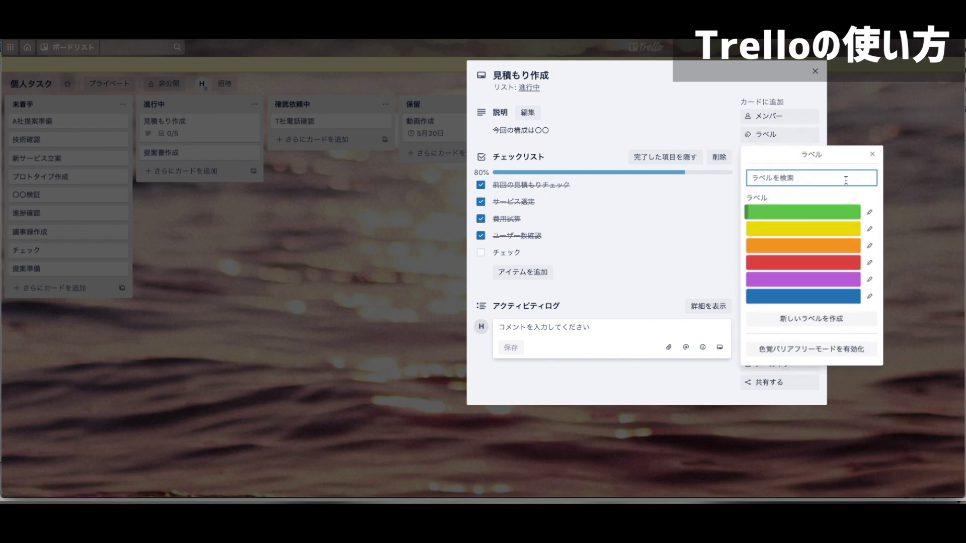
left_click(804, 217)
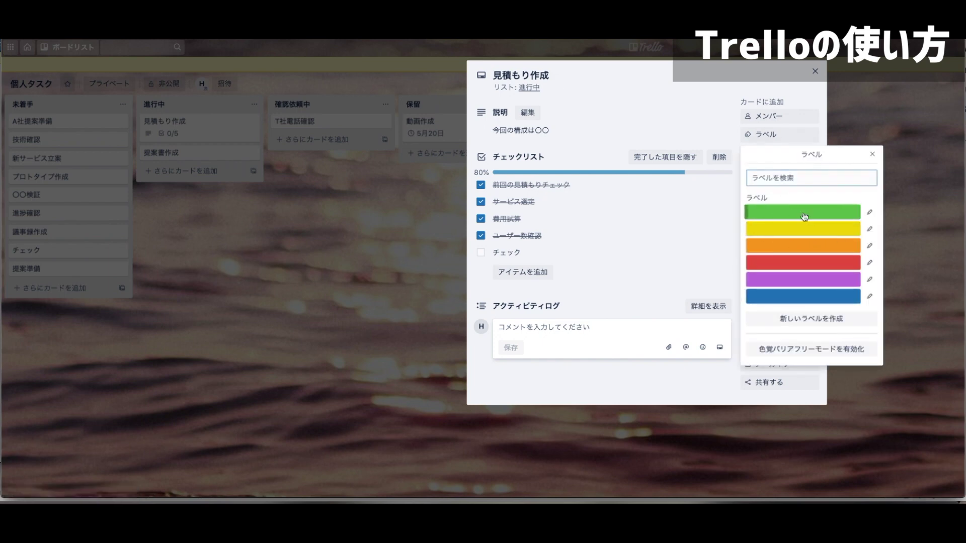
left_click(873, 154)
left_click(815, 71)
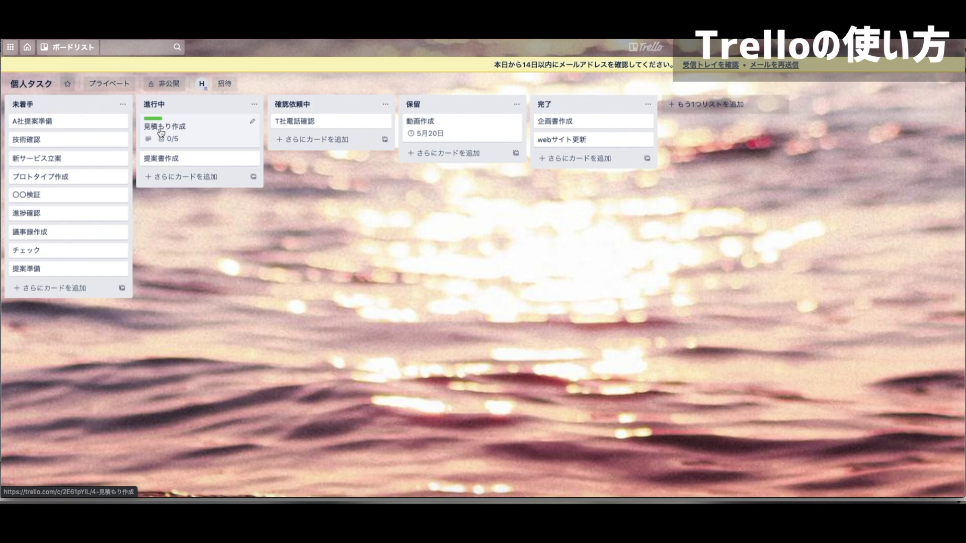
Give the 見積もり作成 card a due date of 2020/5/20 at 21:41 with a reminder one day before, and close it
left_click(216, 130)
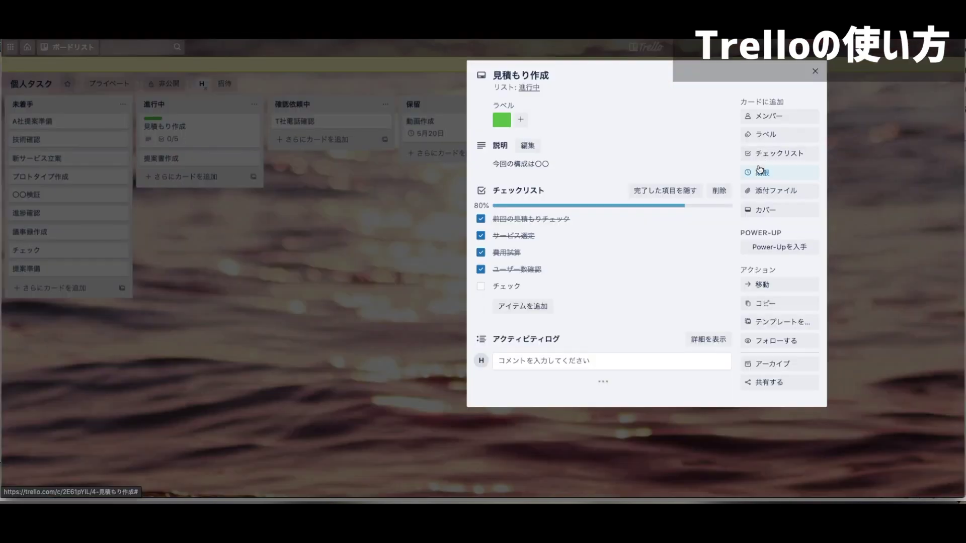
left_click(760, 172)
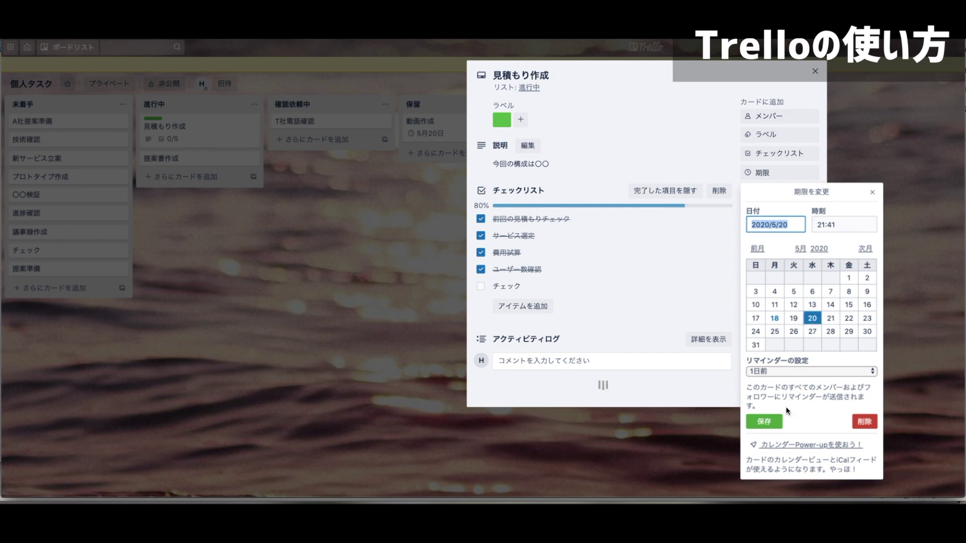
left_click(776, 422)
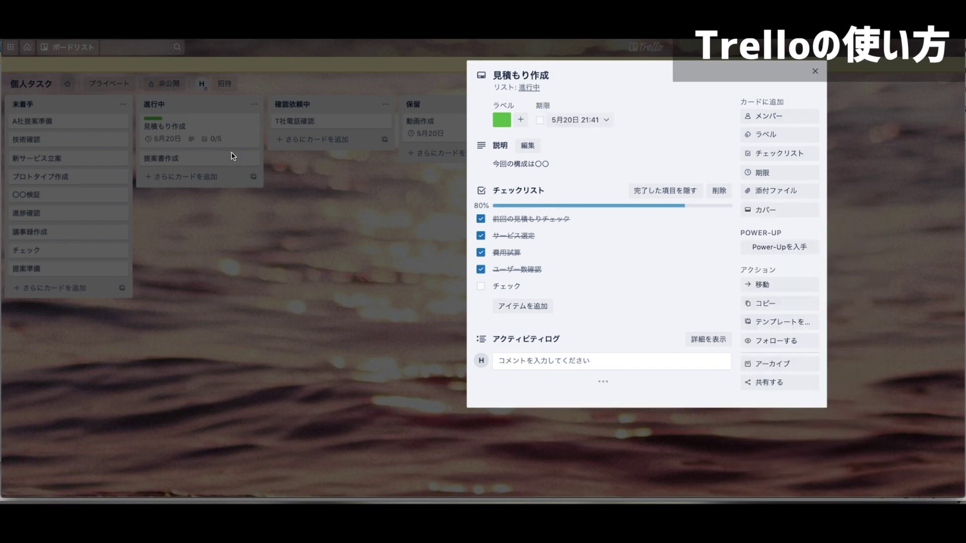
left_click(294, 204)
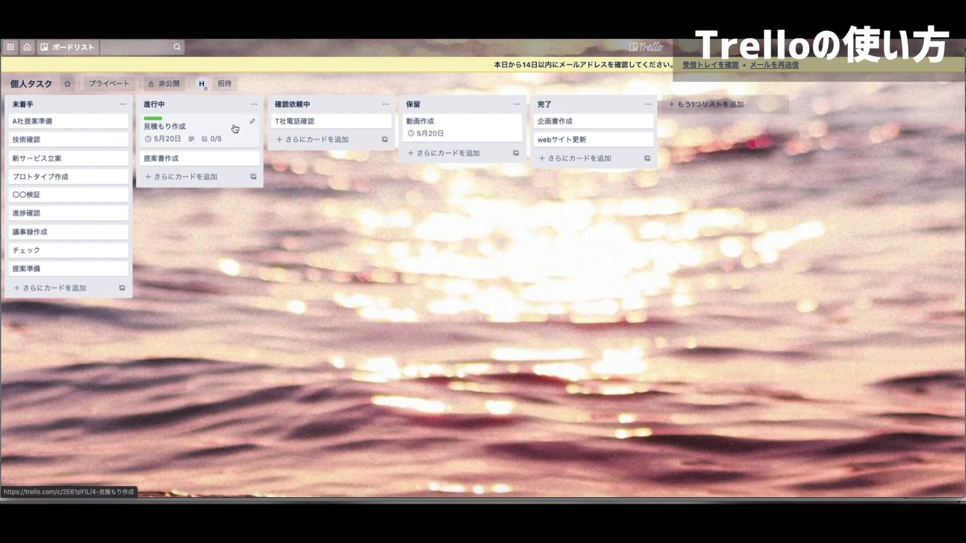
Reopen the 見積もり作成 card and look at its attachment sources and the due-date option of the 費用試算 checklist item
left_click(237, 132)
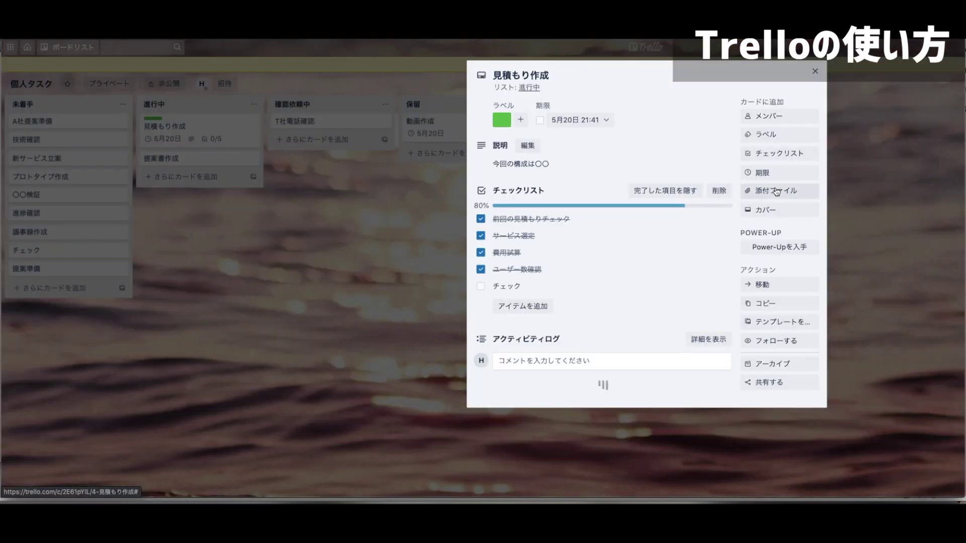
left_click(776, 191)
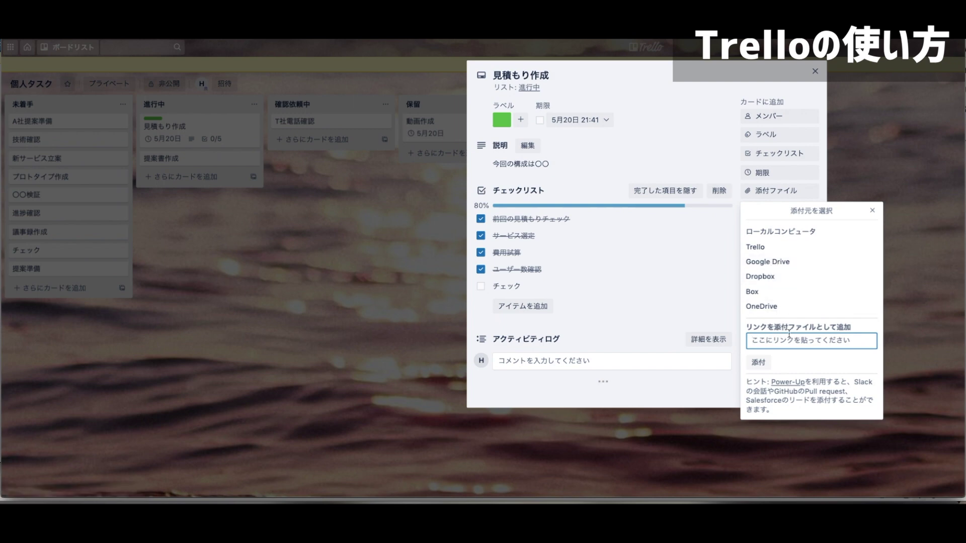
left_click(701, 268)
left_click(702, 253)
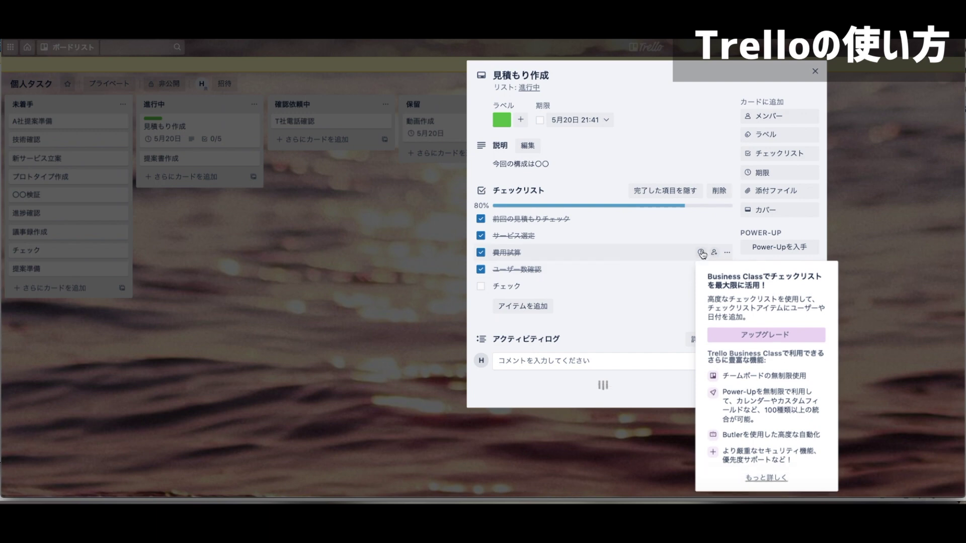
left_click(808, 90)
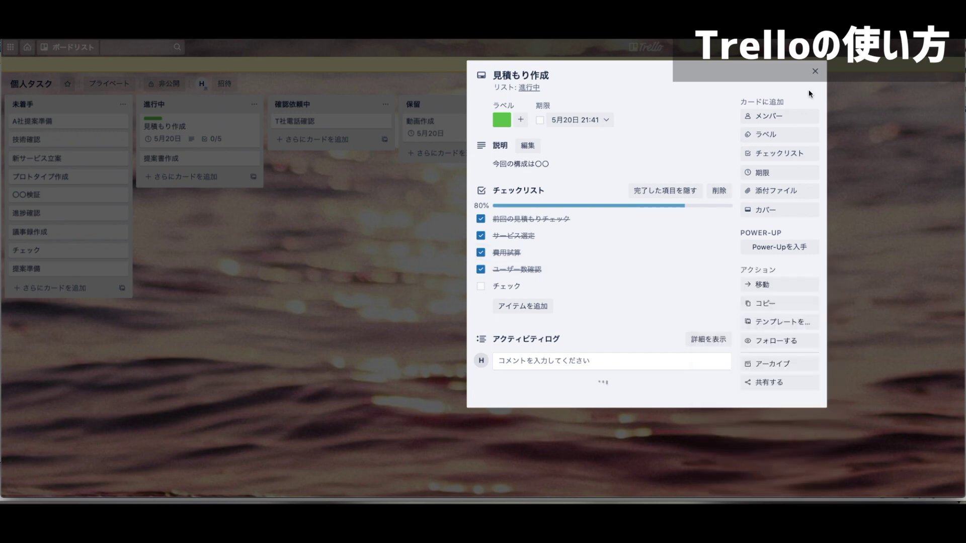
Look at the move and copy options of the 見積もり作成 card, and close the card
left_click(770, 287)
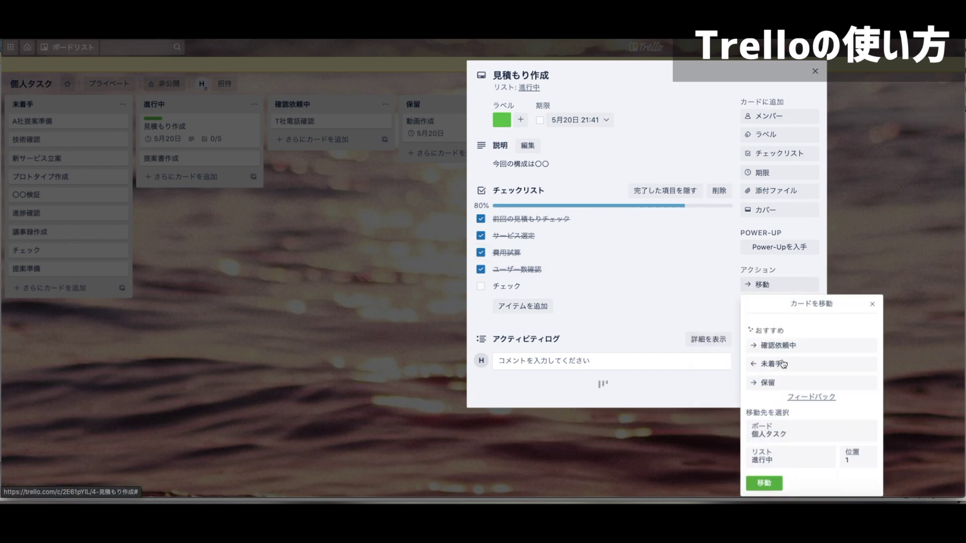
left_click(872, 304)
left_click(787, 305)
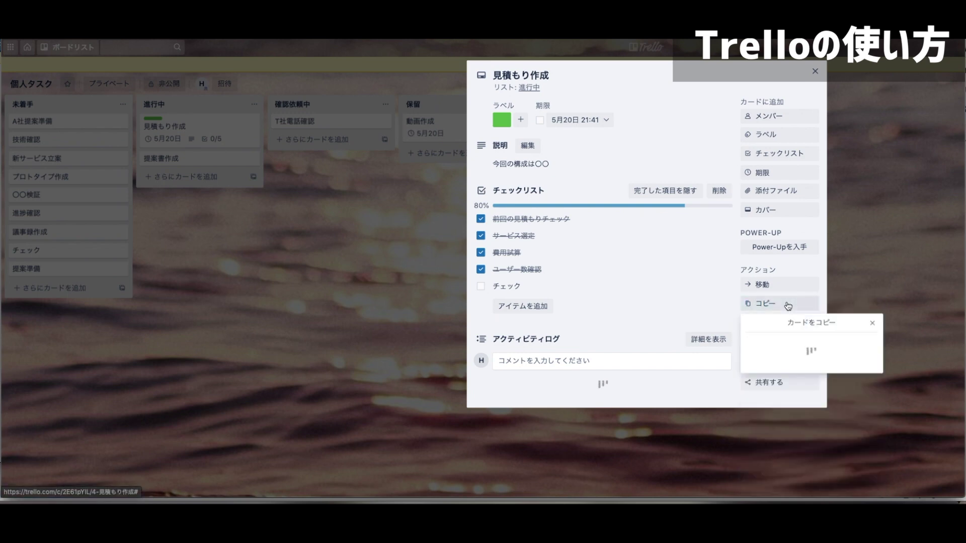
left_click(872, 325)
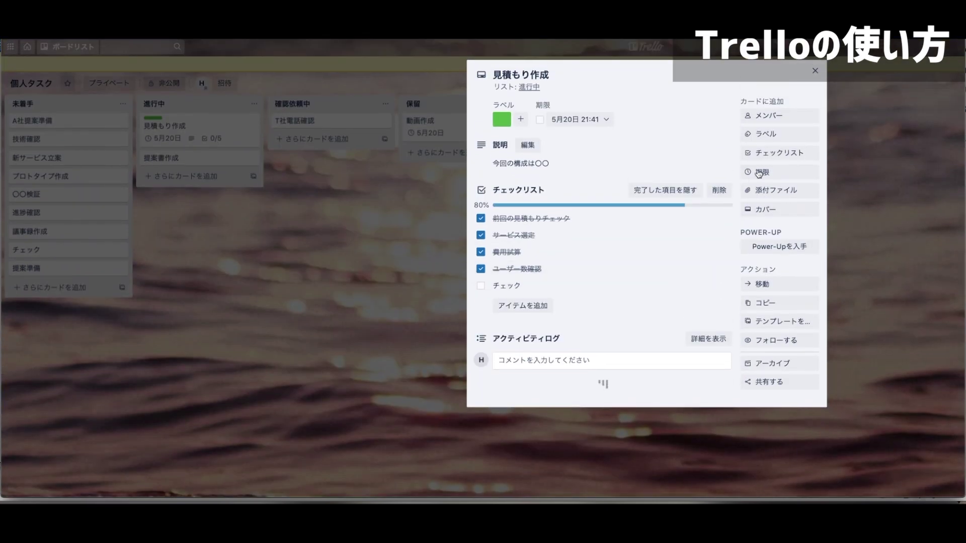
left_click(815, 70)
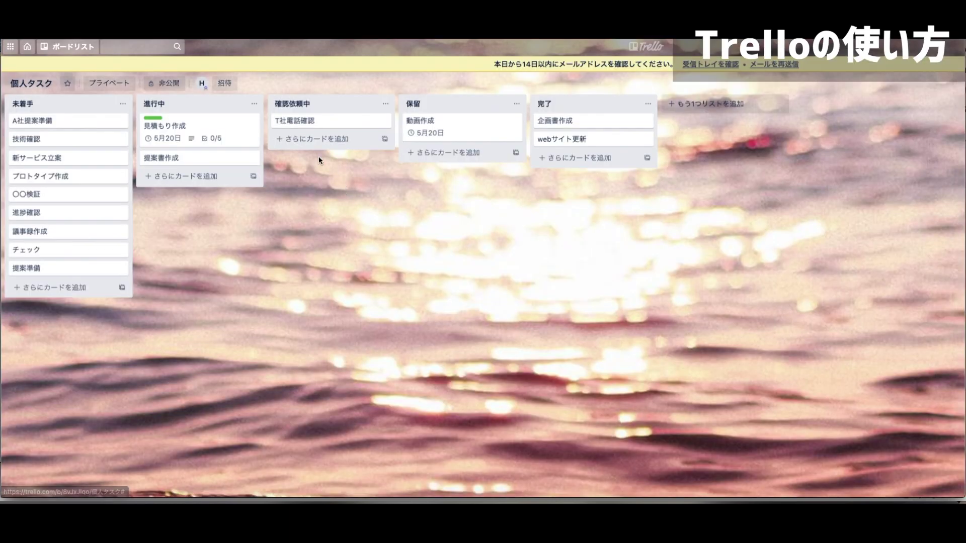
Add a card titled 見積もりチェック at the end of the 未着手 list
left_click(68, 287)
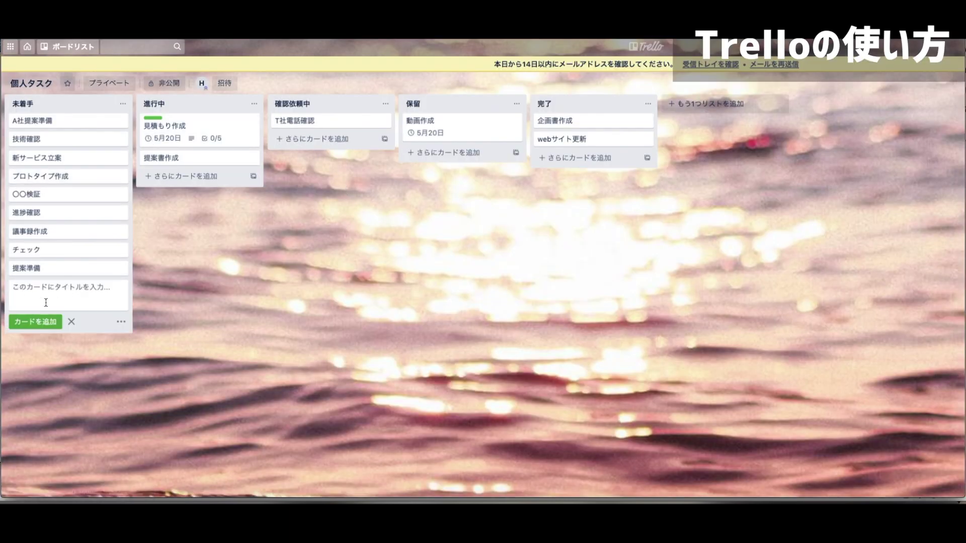
type("見積もりチェック")
key("Return")
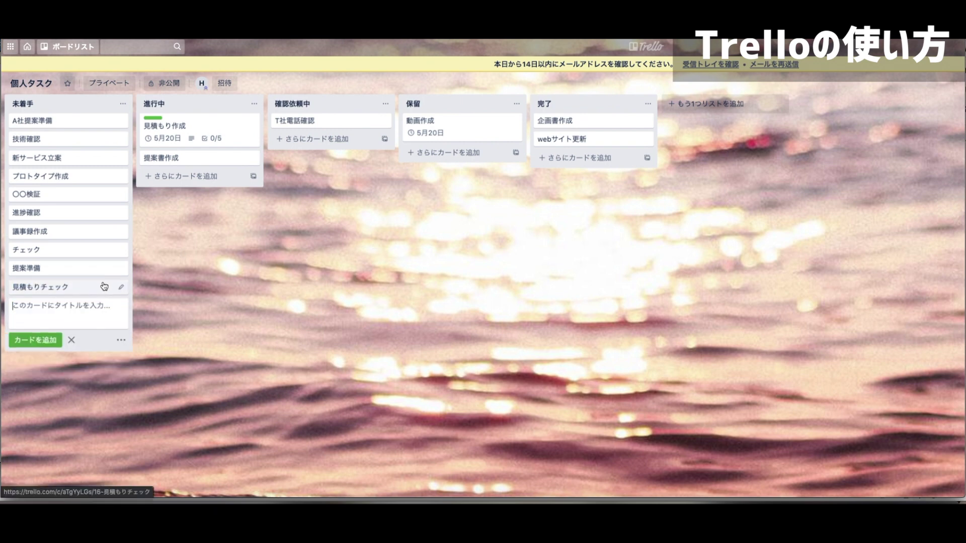
key("Escape")
left_click(727, 117)
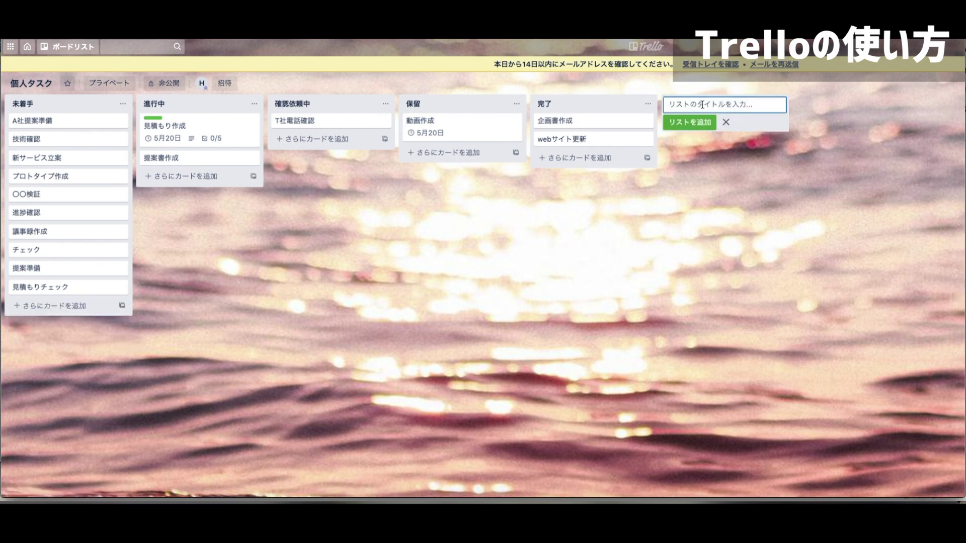
left_click(566, 102)
left_click(691, 103)
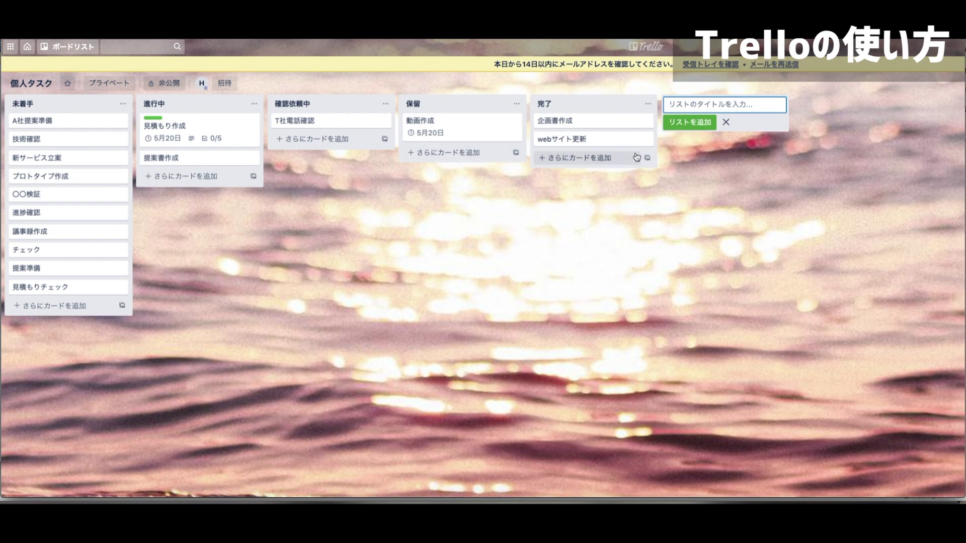
key("Escape")
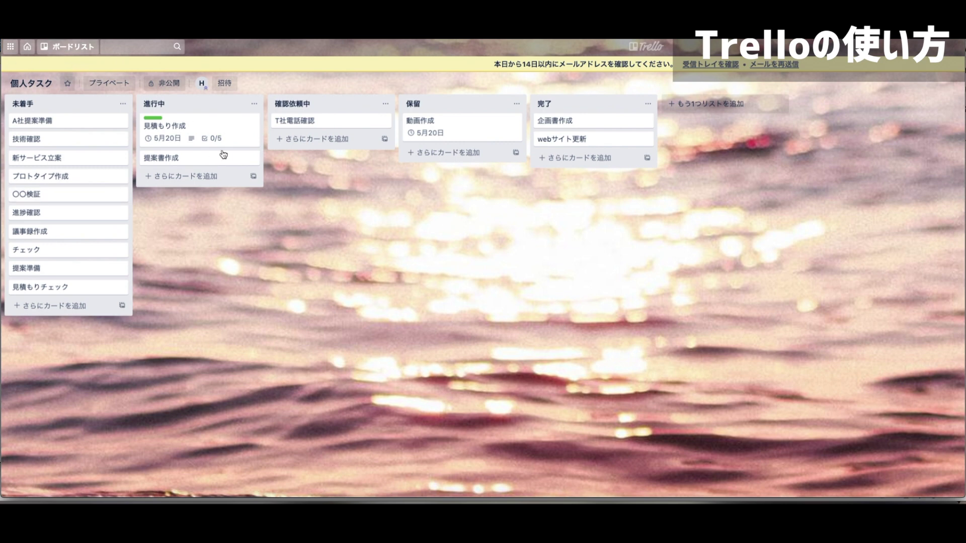
Switch from the 個人タスク board to the サービス企画 board
left_click(67, 50)
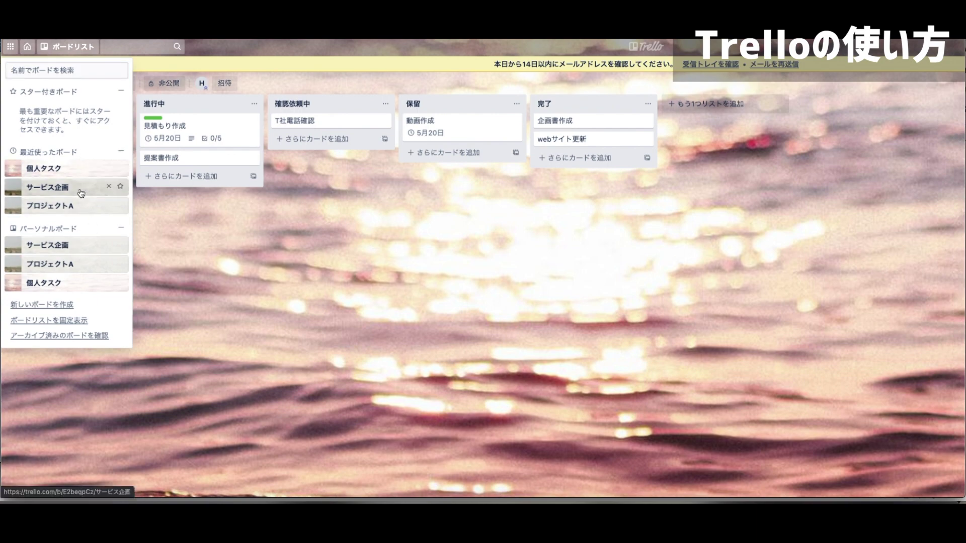
left_click(81, 192)
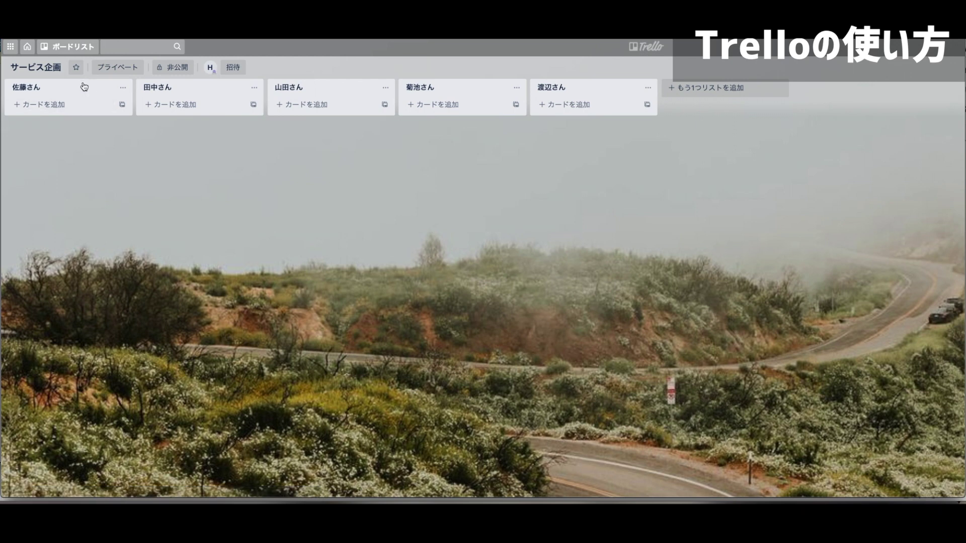
Look at the form for creating a new board and close it without creating one
left_click(73, 47)
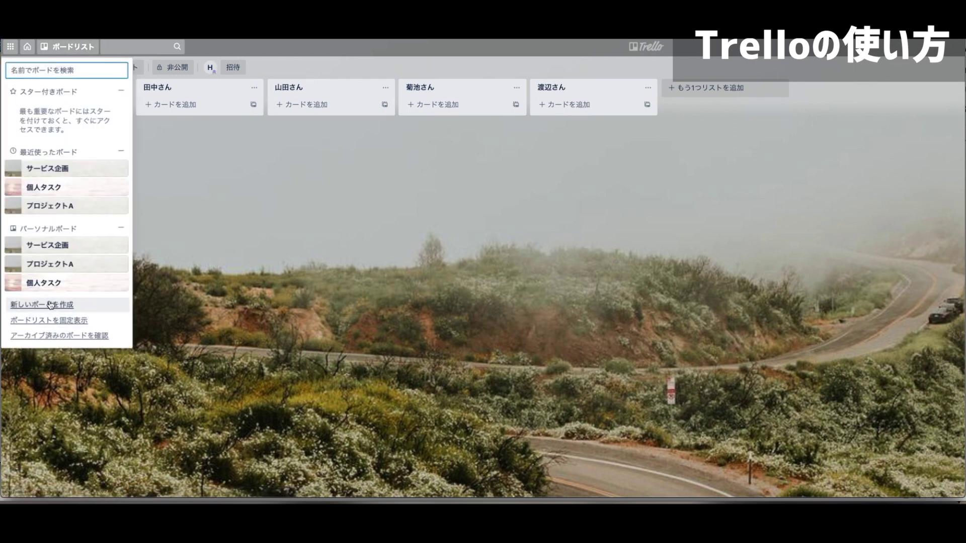
left_click(50, 305)
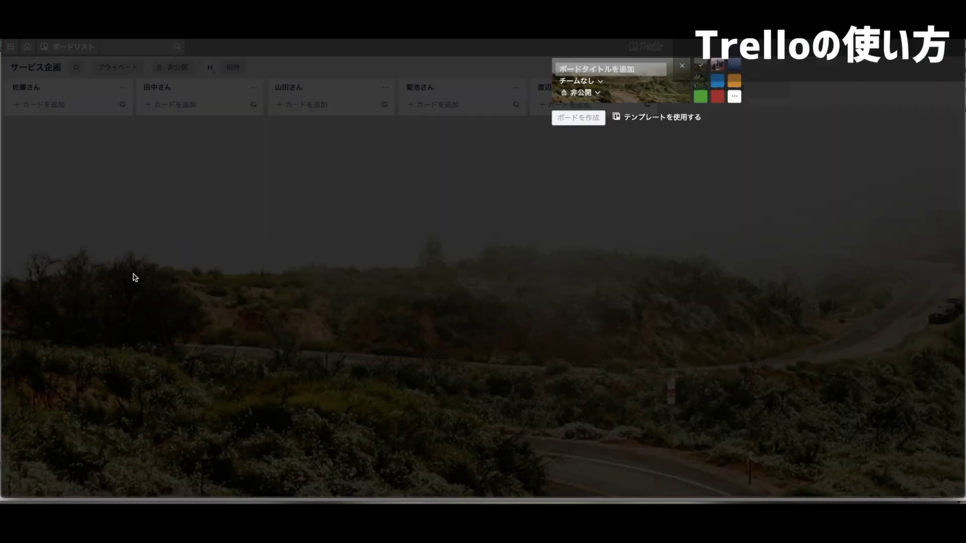
left_click(681, 66)
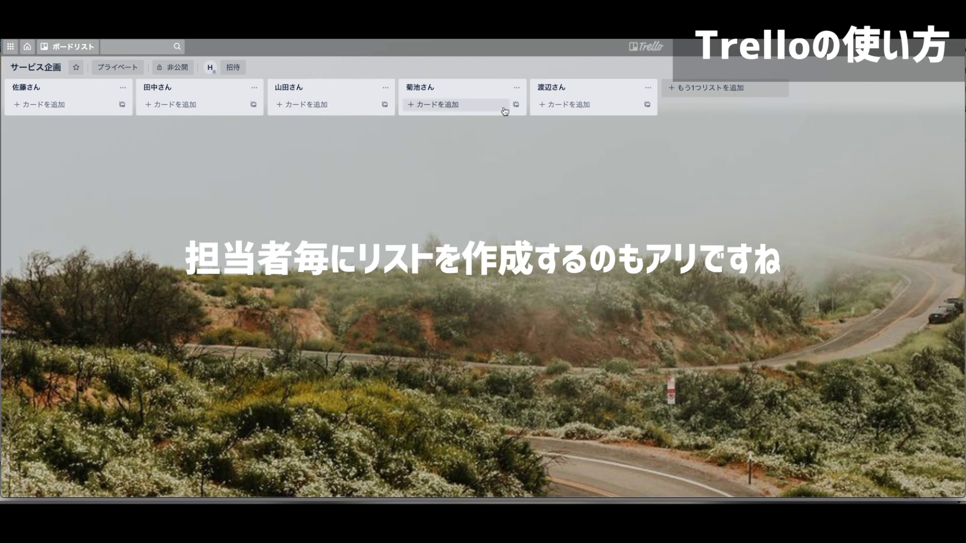
Add a card titled 提案書作成 to the first list, and look at the board's invitation options
left_click(106, 103)
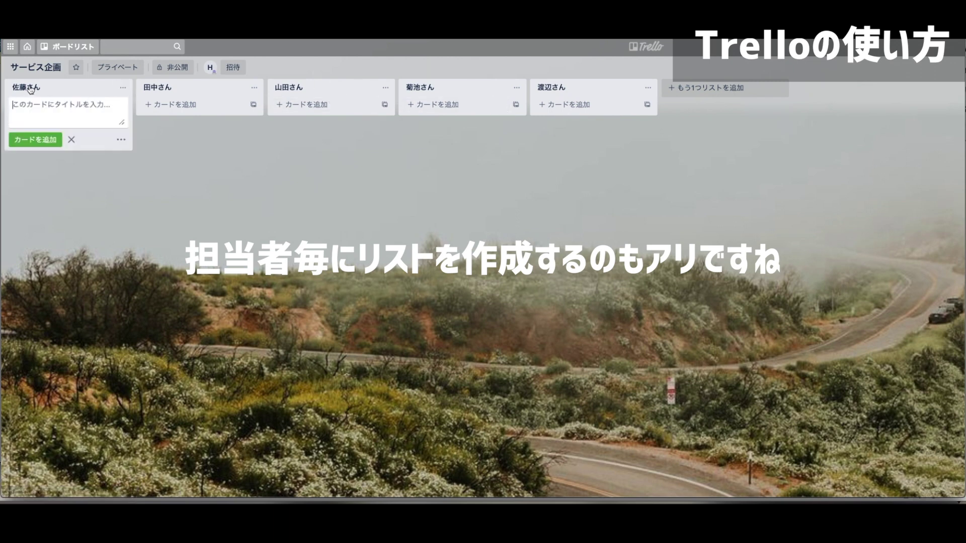
type("提案書作成")
key("Return")
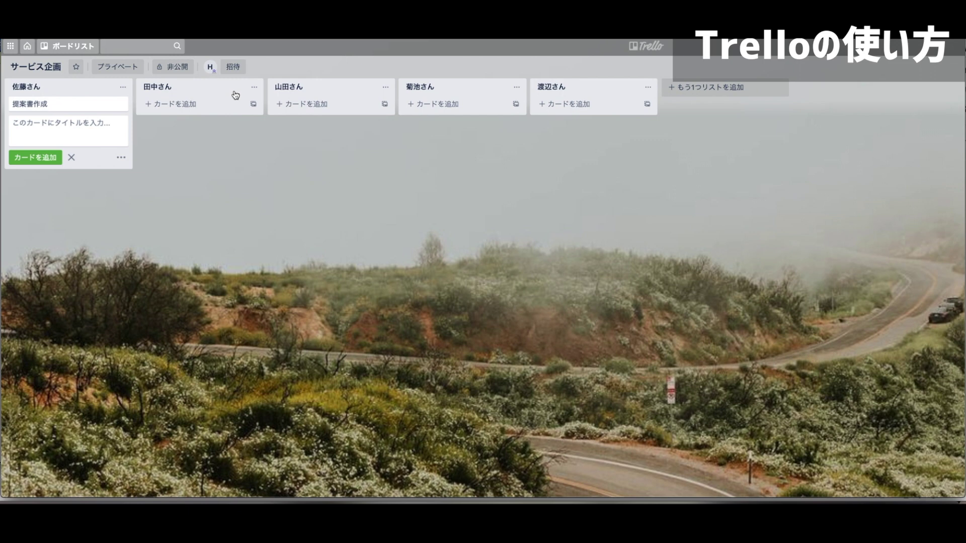
left_click(236, 65)
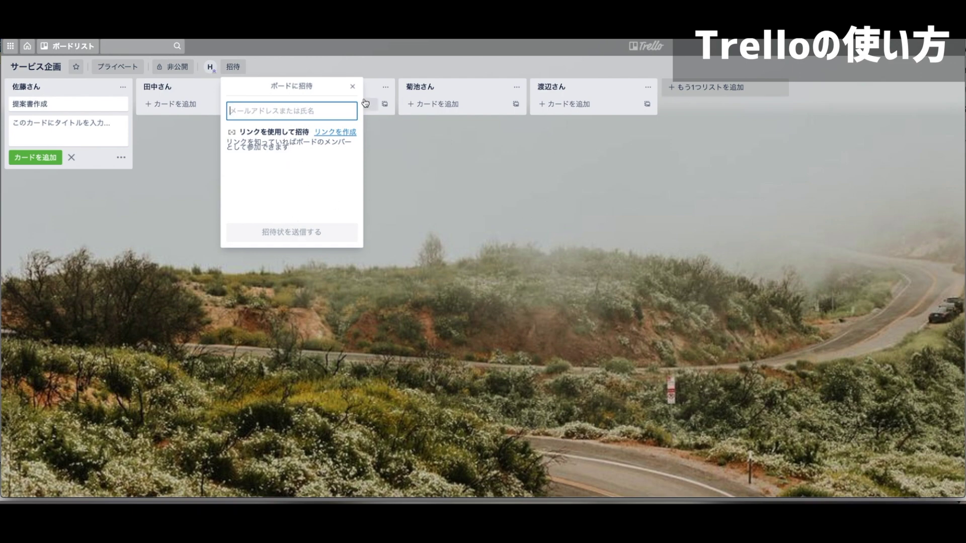
left_click(353, 86)
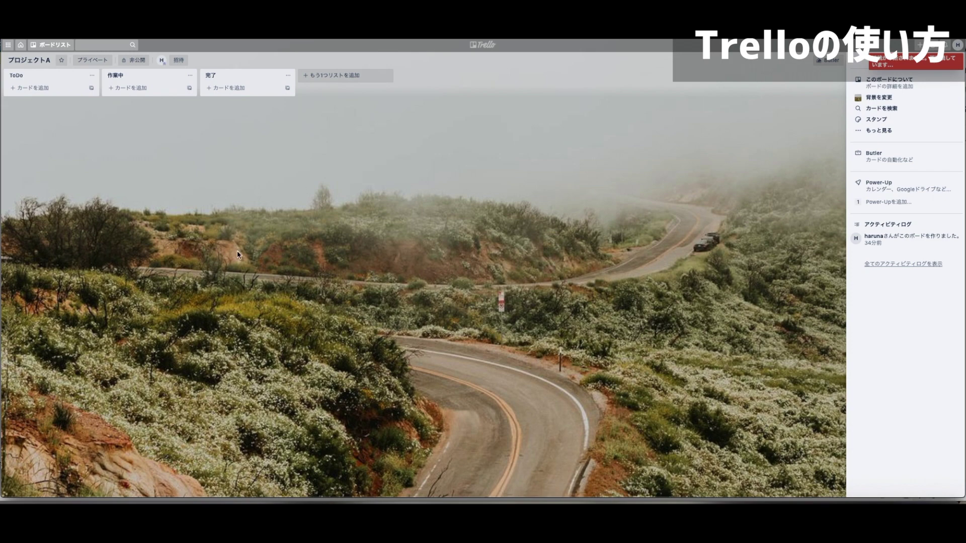
Change the background of the プロジェクトA board to the photo of a road leading to reddish mountains
left_click(883, 98)
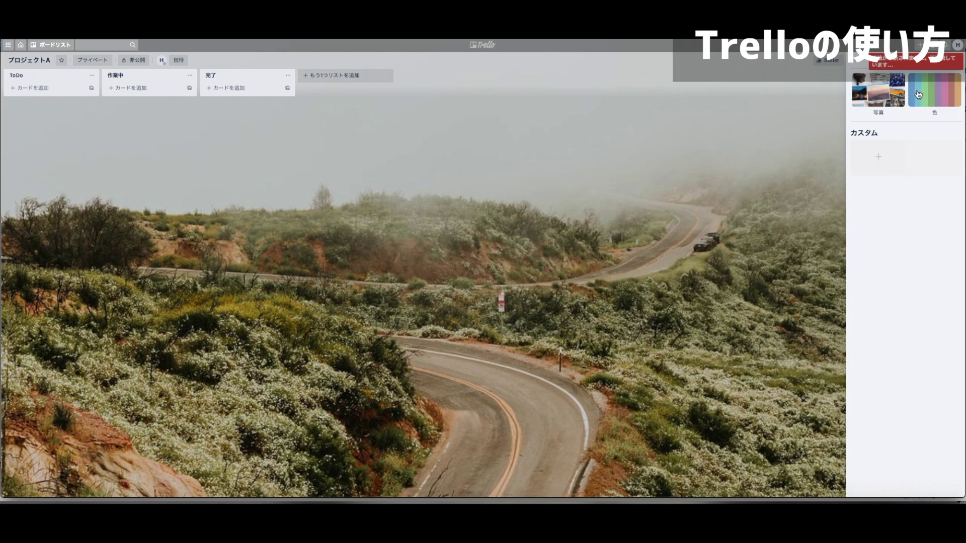
left_click(867, 98)
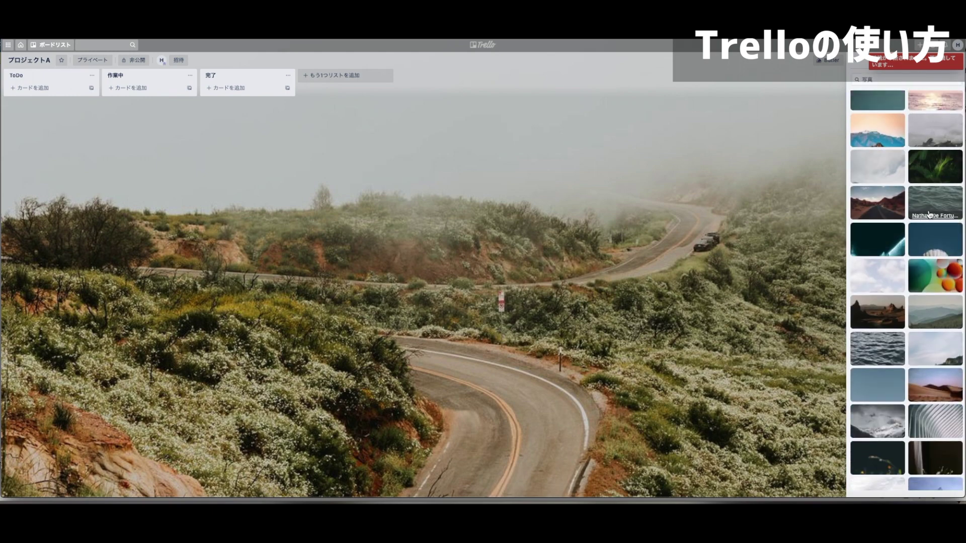
left_click(888, 209)
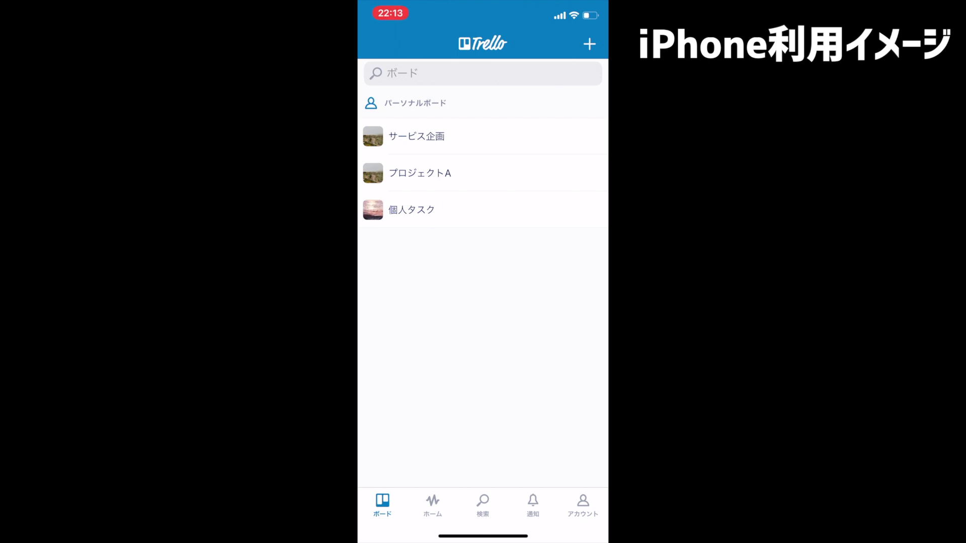
Switch to the Trello iPhone app, open the 個人タスク board and look through its lists
left_click(411, 209)
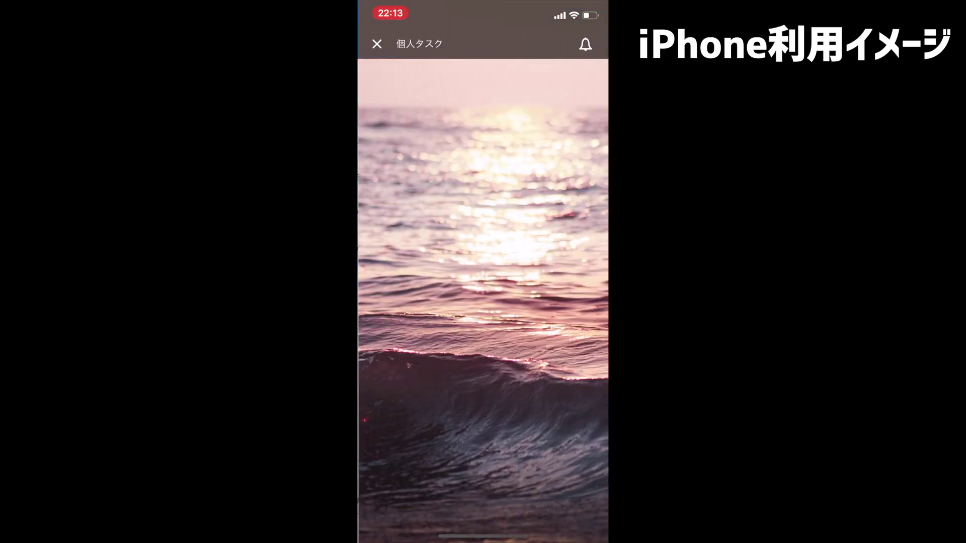
scroll(483, 251, "right", 1)
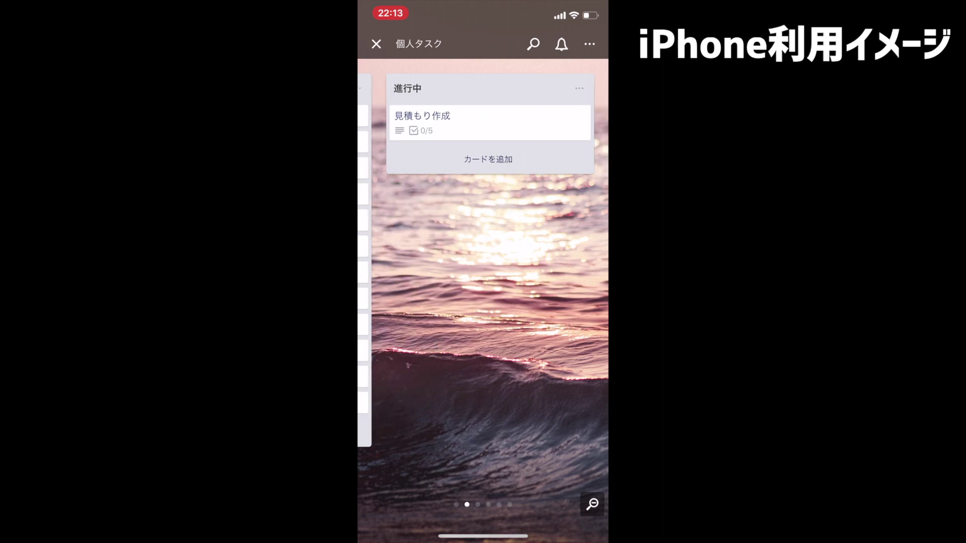
scroll(483, 252, "right", 1)
scroll(483, 251, "right", 1)
scroll(482, 252, "right", 1)
scroll(483, 251, "left", 2)
scroll(483, 251, "left", 2)
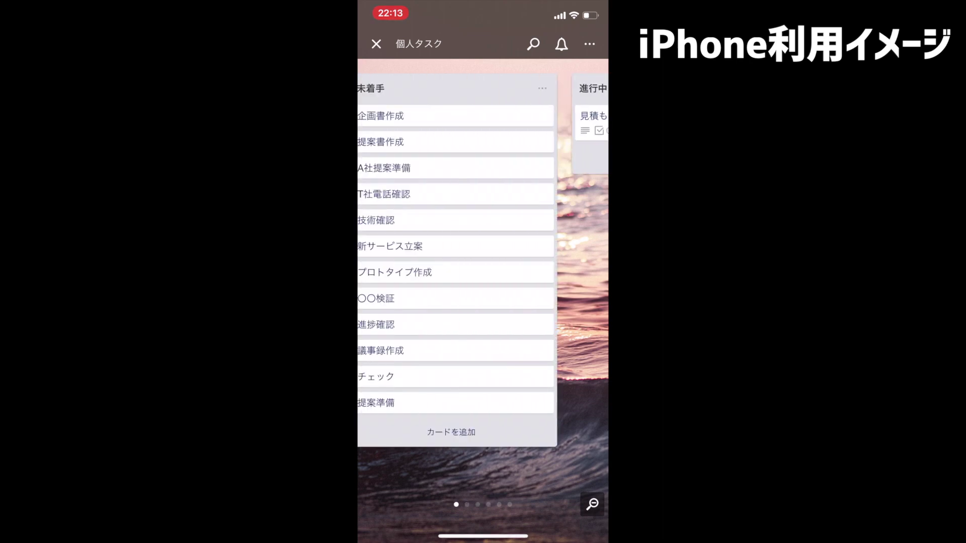
Move the 企画書作成 and 提案書作成 cards from 未着手 to 進行中, placing 提案書作成 directly below 見積もり作成
left_click(592, 504)
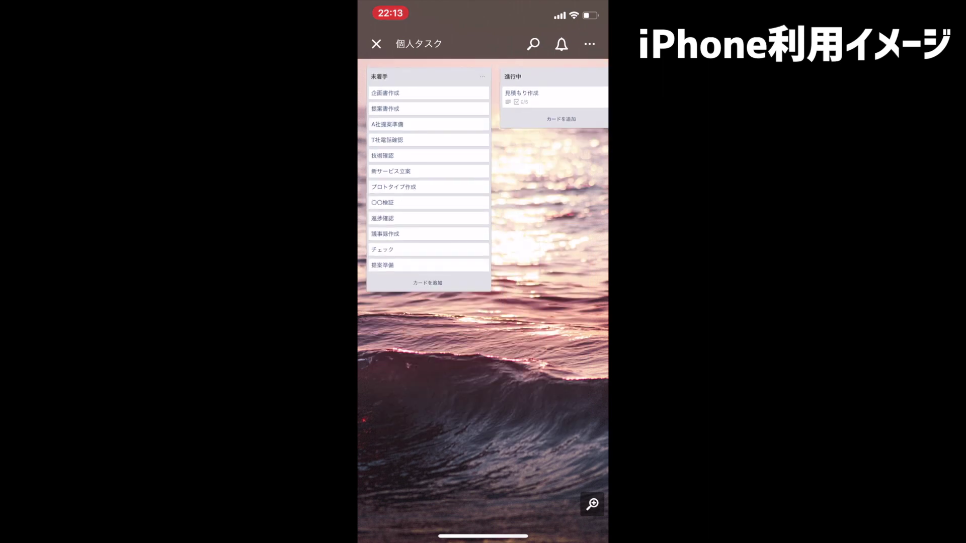
scroll(483, 251, "right", 2)
scroll(483, 251, "left", 2)
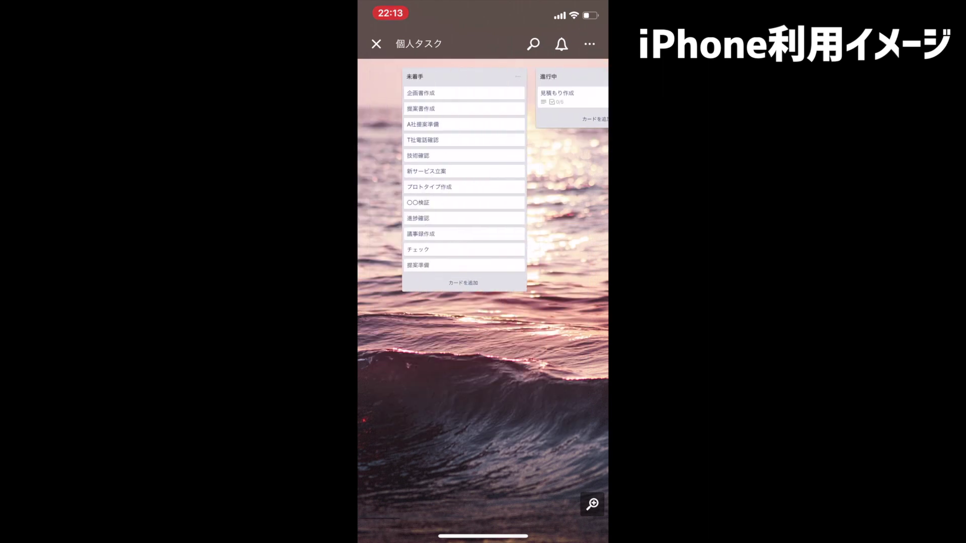
left_click_drag(388, 93, 467, 123)
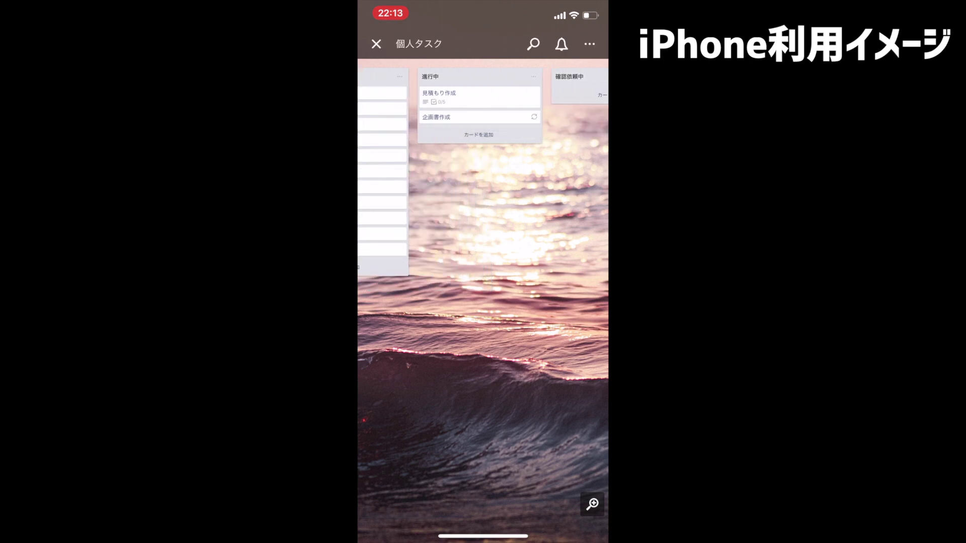
left_click_drag(380, 93, 440, 118)
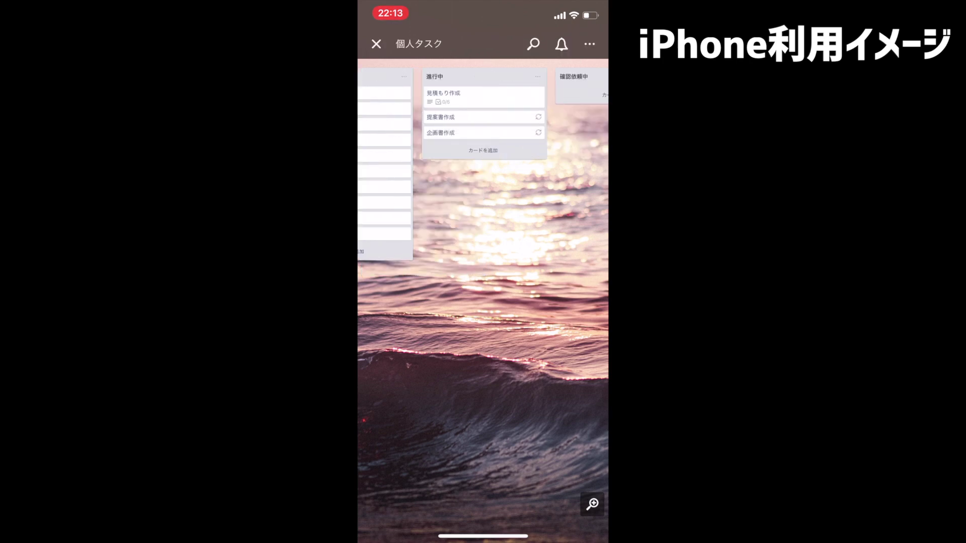
Check the 確認依頼中 list and the rest of the board, and close the 個人タスク board
scroll(483, 151, "right", 5)
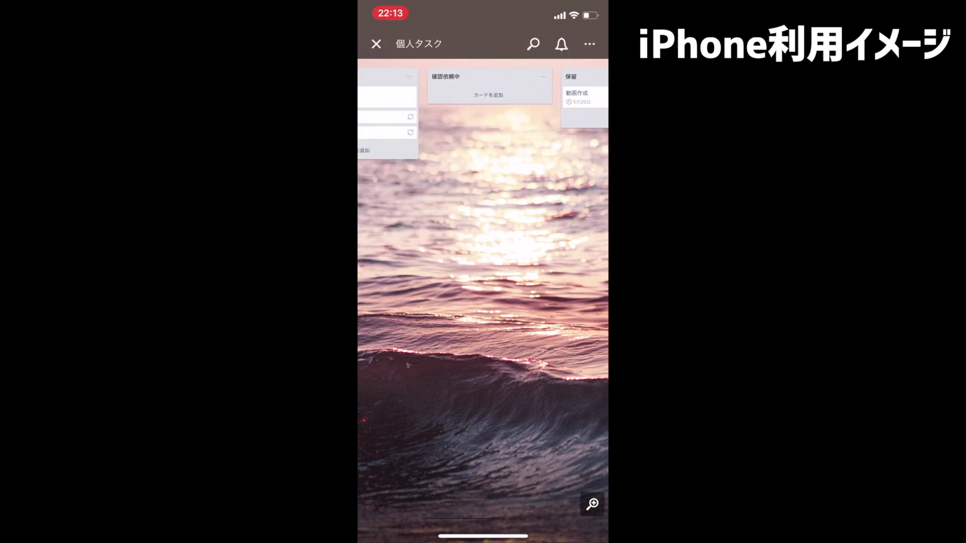
scroll(483, 151, "left", 5)
scroll(483, 151, "left", 3)
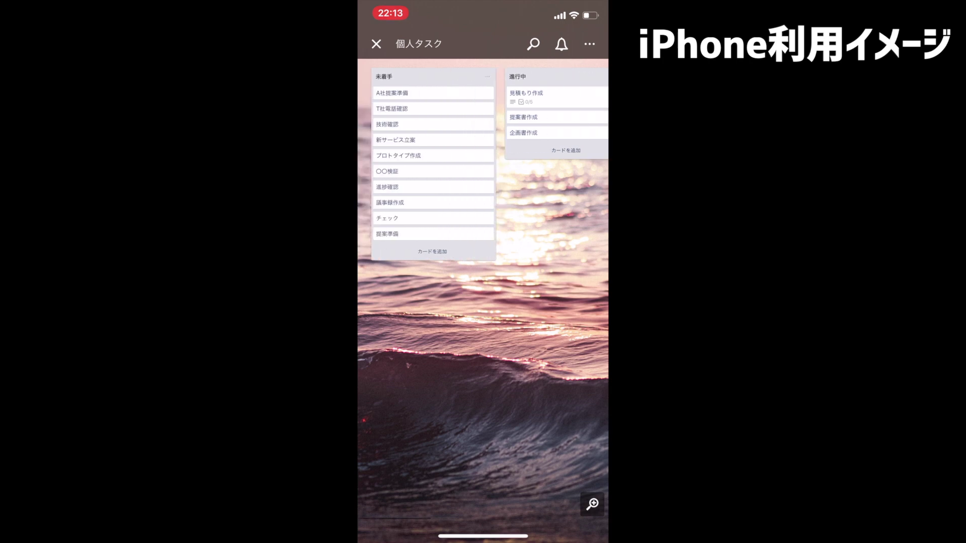
left_click(376, 43)
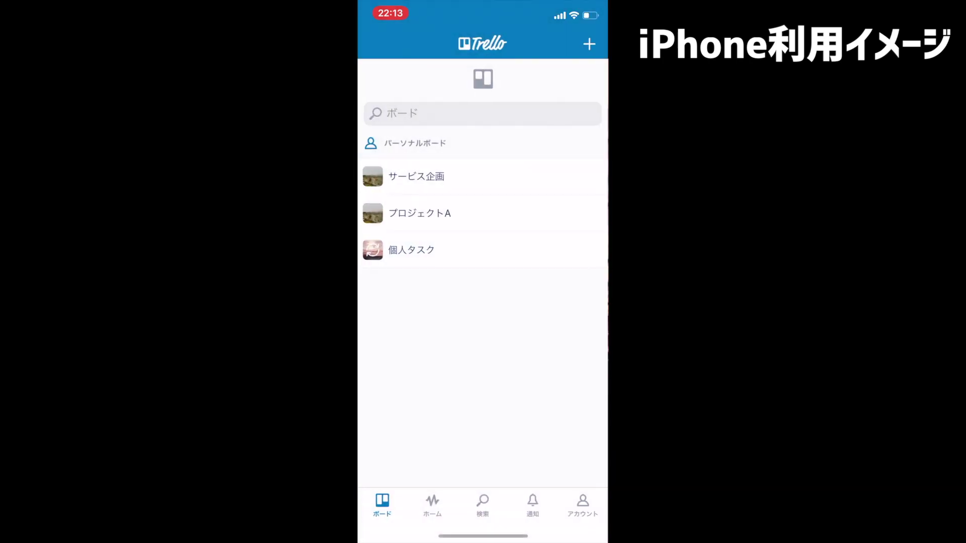